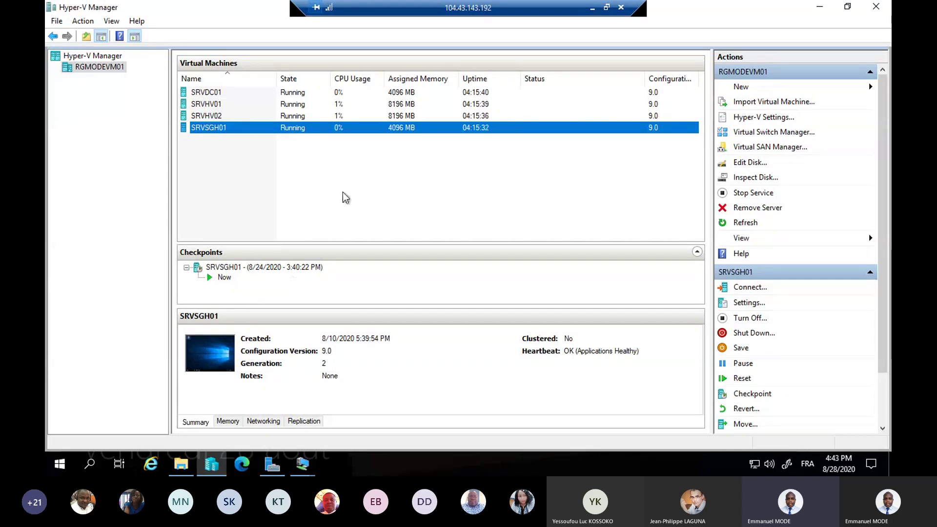
Review the summary details of the virtual machines SRVDC01, SRVHV01 and SRVHV02 on host RGMODEVM01.
left_click(211, 92)
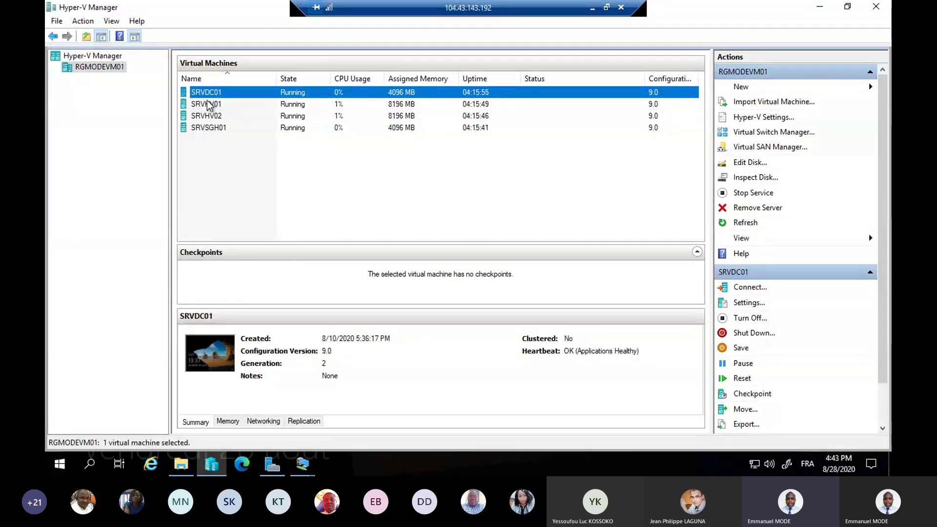
left_click(207, 104)
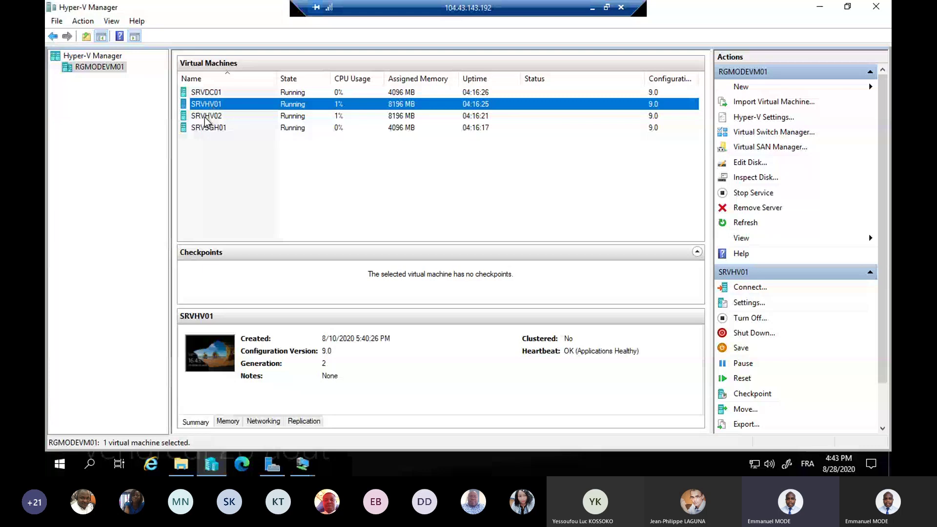
left_click(211, 117)
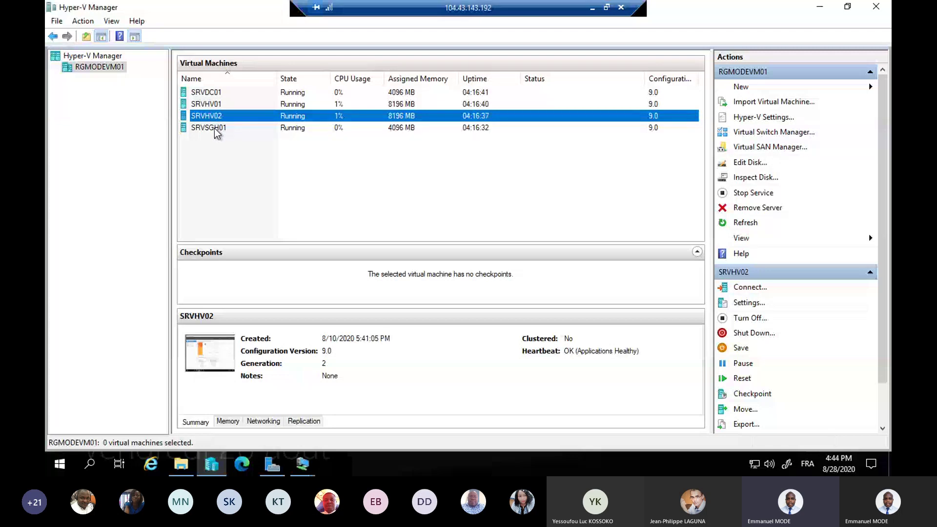
Connect to the SRVSGH01 virtual machine and sign in to its attestation administrator account with the account password.
left_click(214, 128)
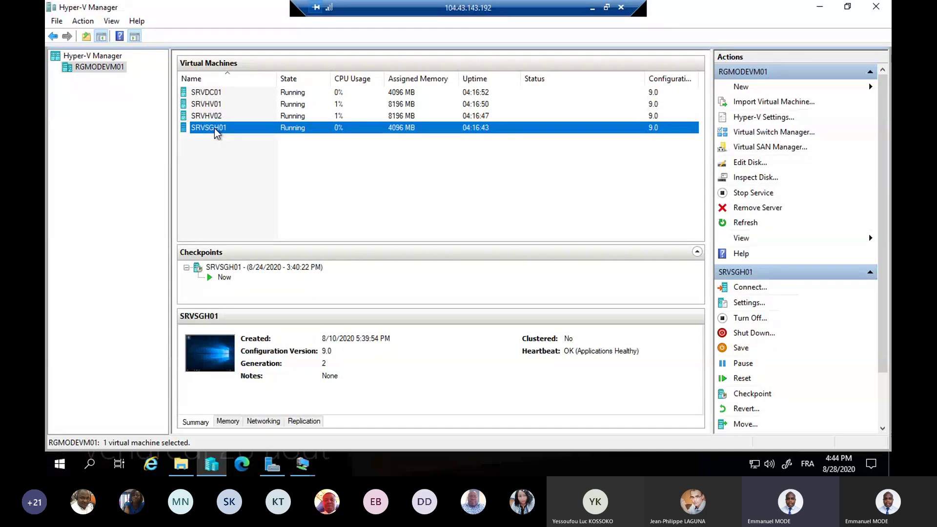
right_click(215, 128)
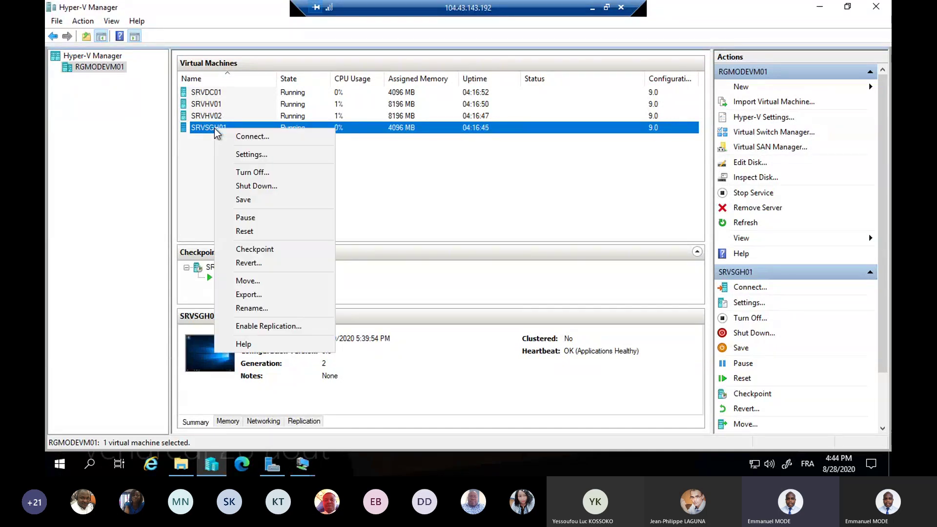
left_click(249, 137)
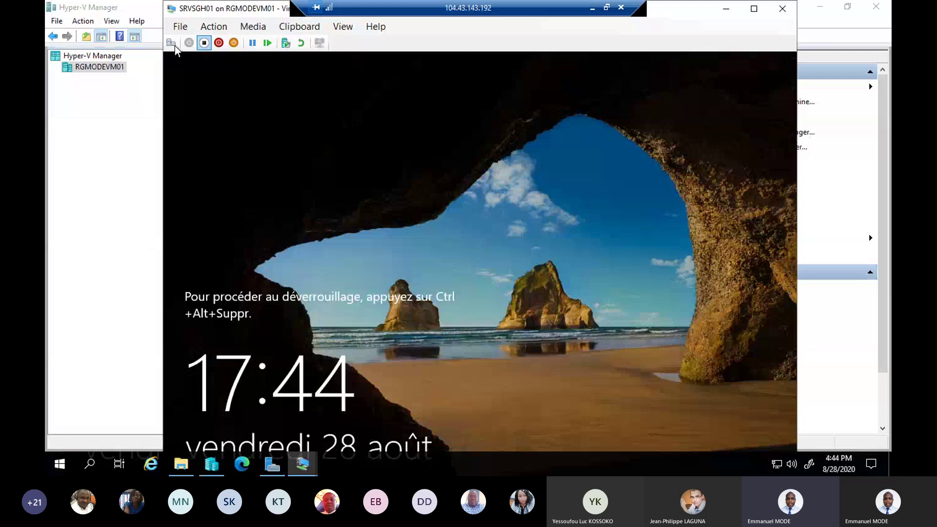
left_click(171, 43)
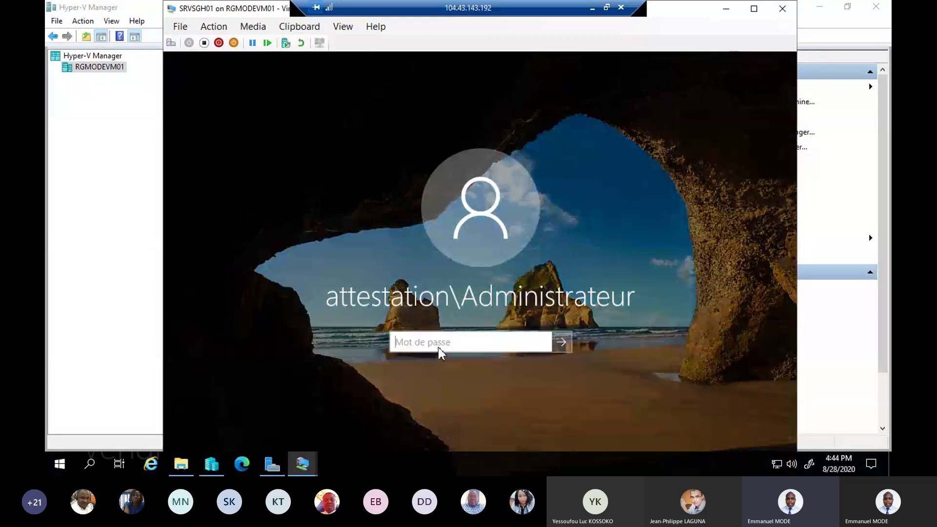
type("a")
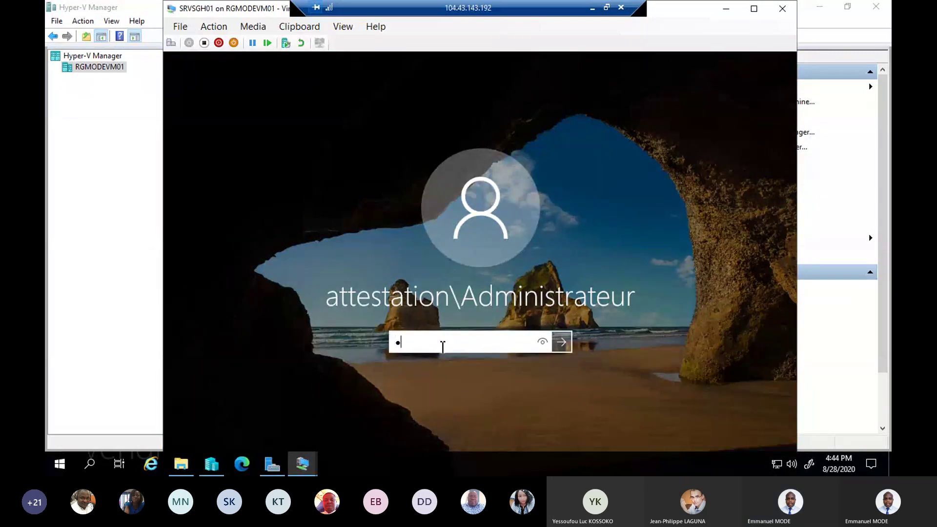
type("********")
key("Return")
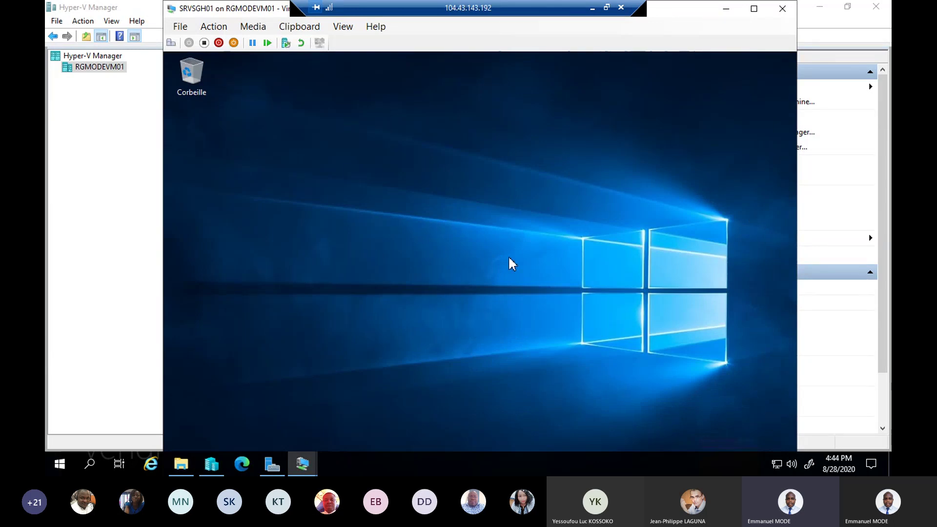
Open Windows PowerShell on SRVSGH01 and run Get-HgsTrace to diagnose the Host Guardian Service.
key("super")
left_click(438, 178)
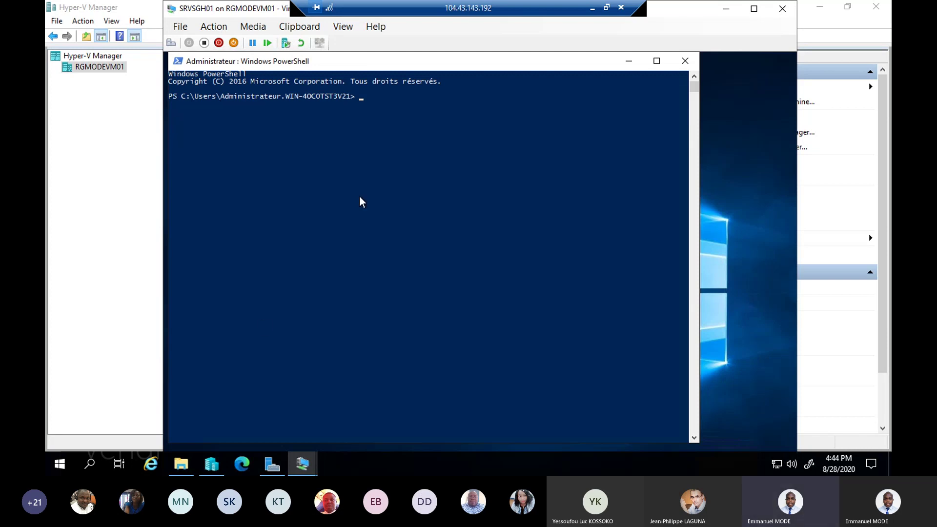
left_click(392, 180)
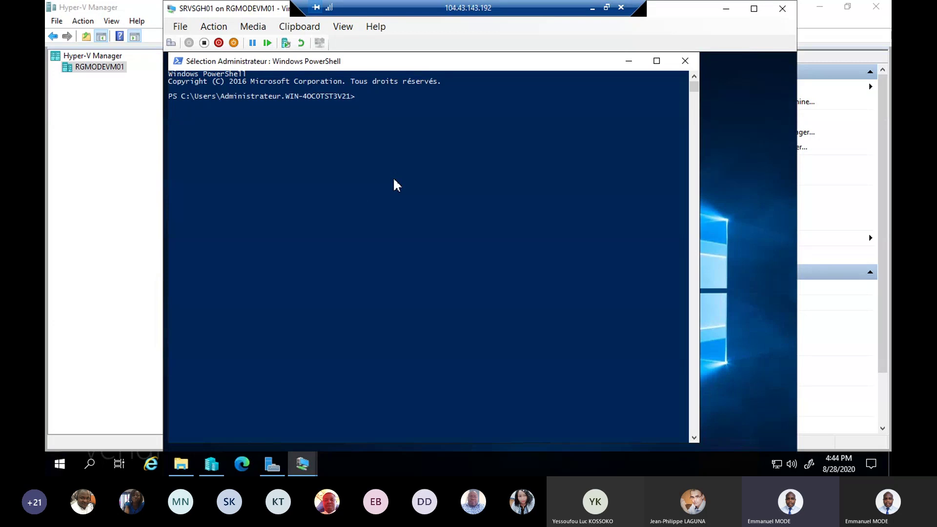
type("GE")
key("BackSpace")
key("BackSpace")
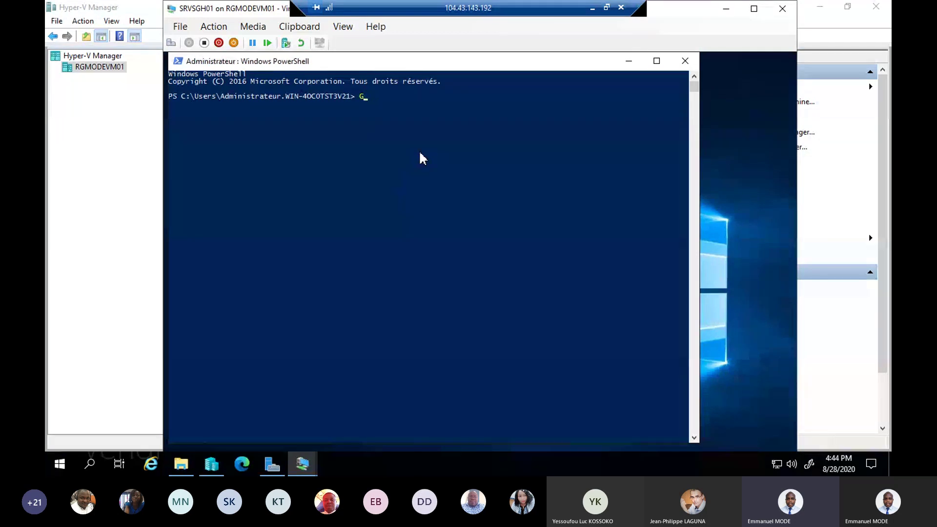
type("et-HgsTr")
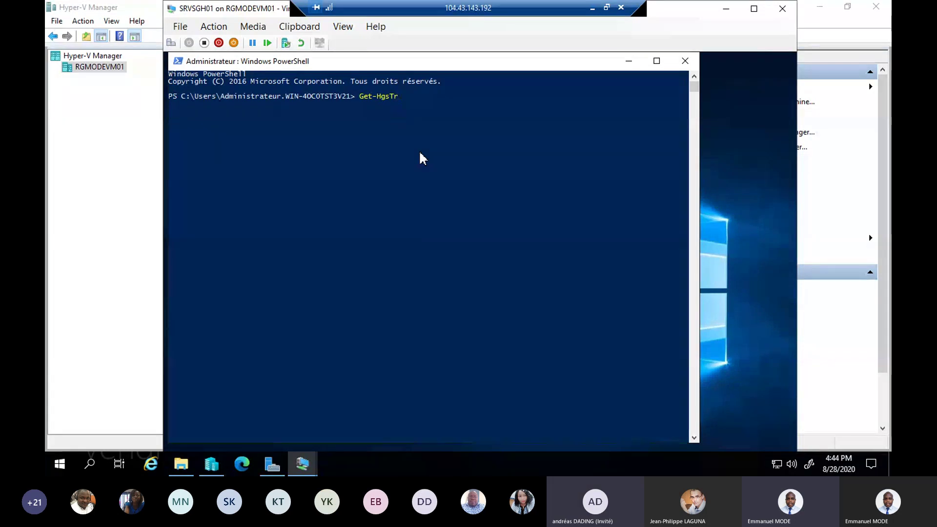
type("ace")
key("Return")
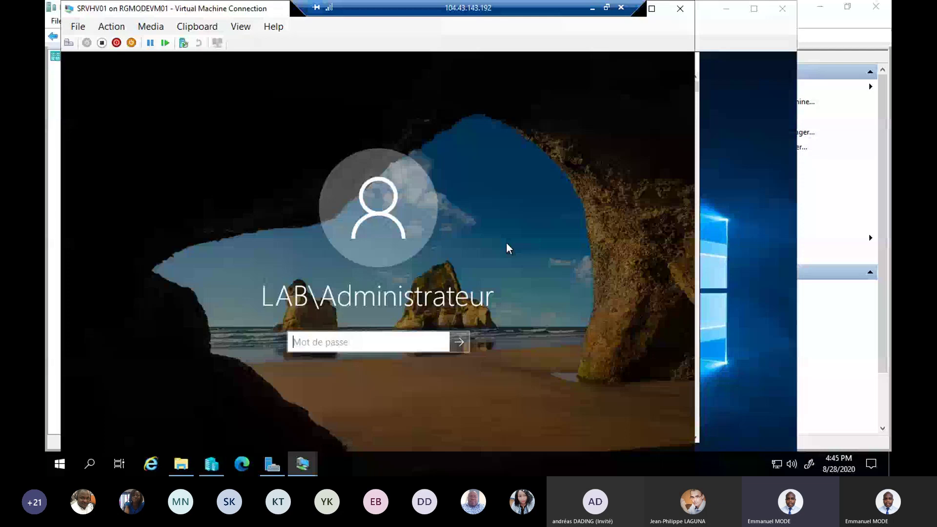
Return to the SRVSGH01 session, minimize PowerShell and open Server Manager to examine the local server properties.
key("alt+Tab")
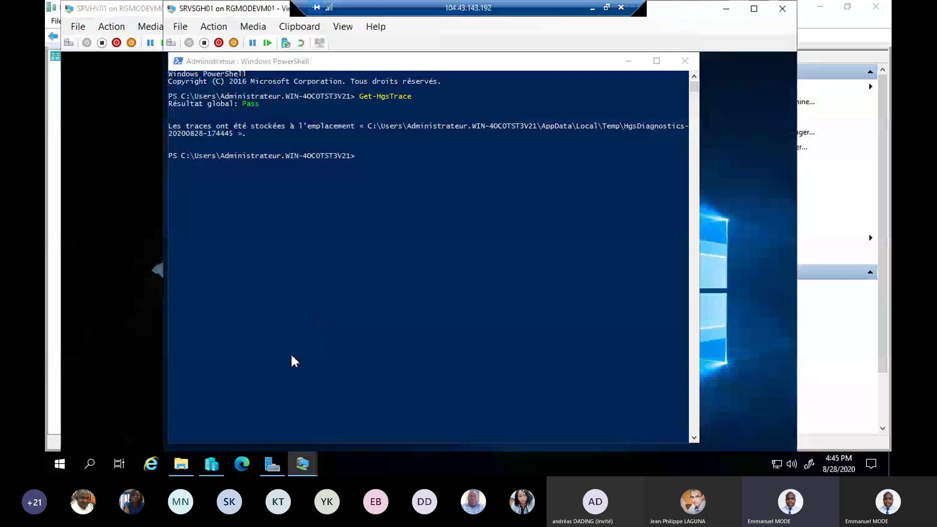
left_click(117, 305)
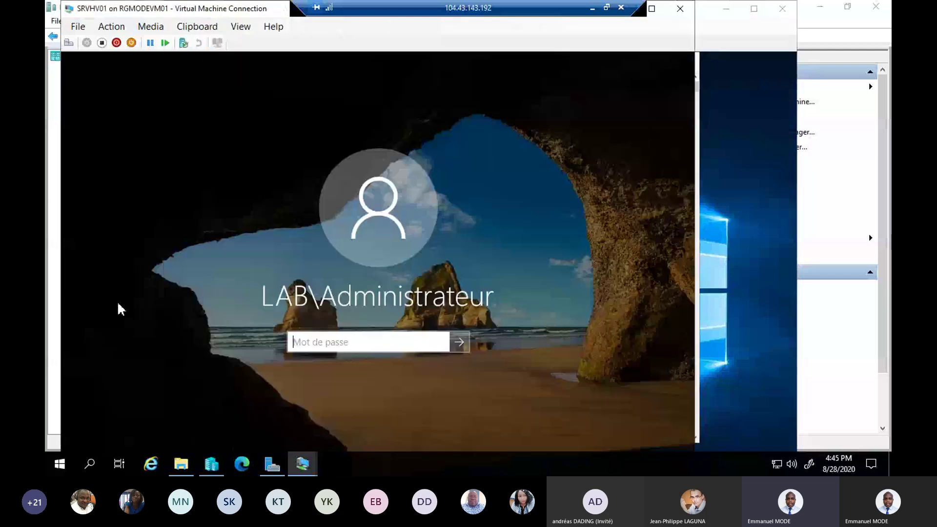
left_click(748, 43)
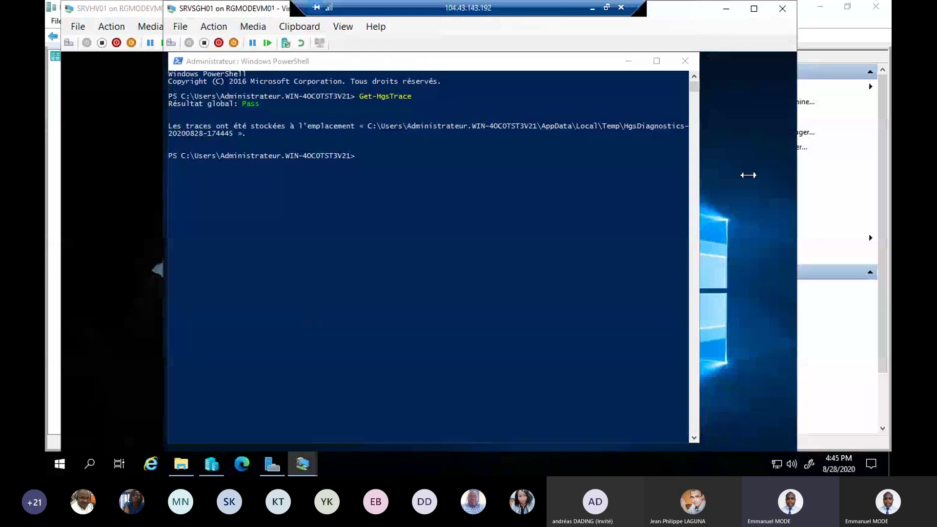
left_click(629, 62)
key("super")
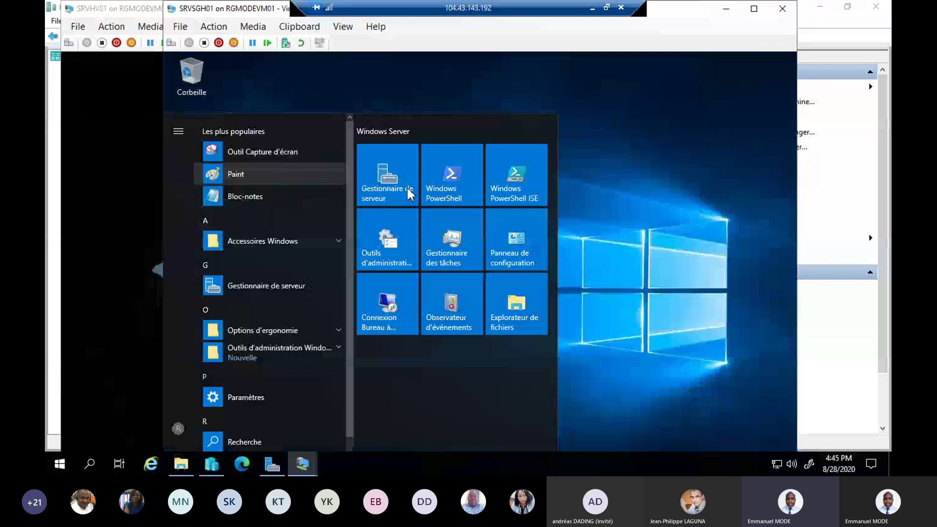
left_click(406, 186)
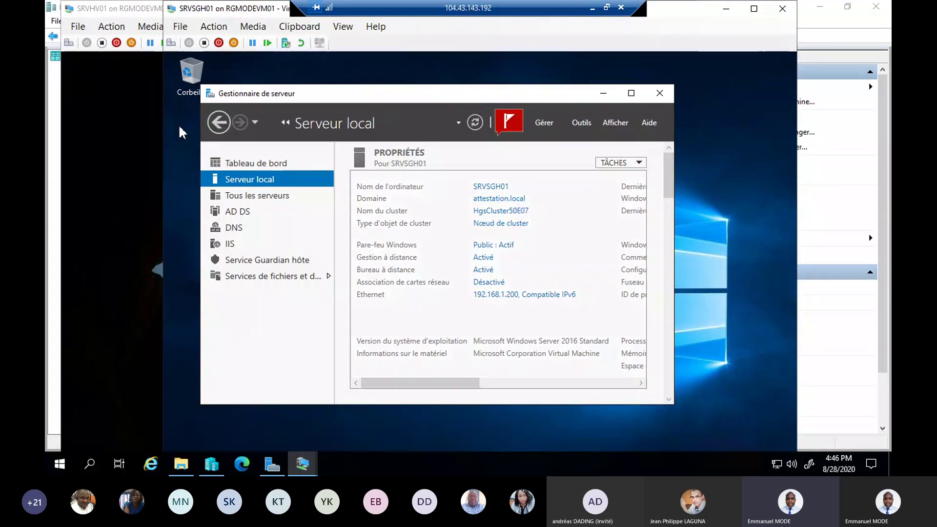
Switch to the SRVHV01 connection and sign in to the LAB administrator account with its password.
left_click(121, 141)
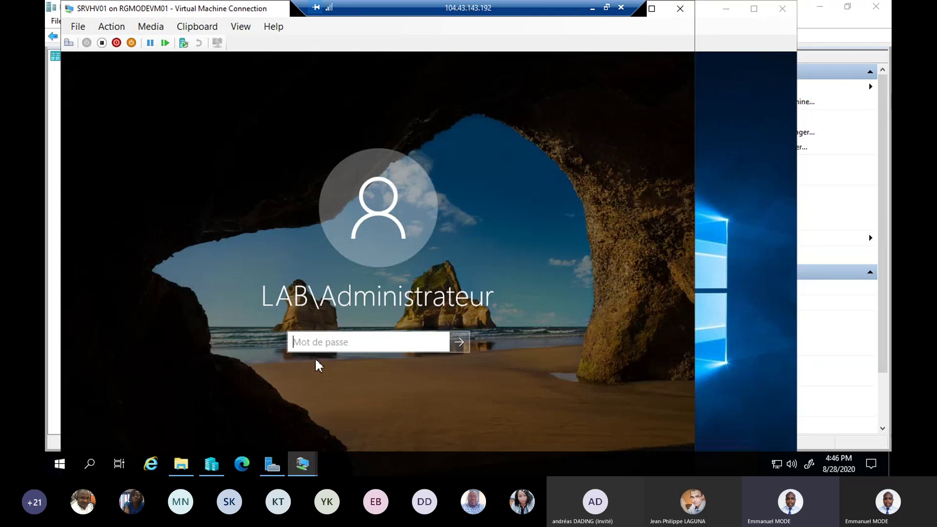
type("•••")
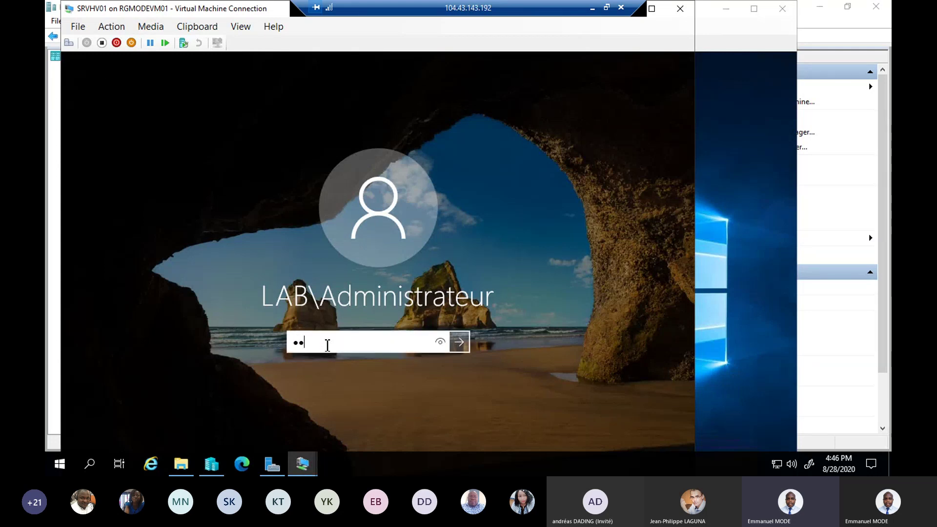
type("•••••")
key("Return")
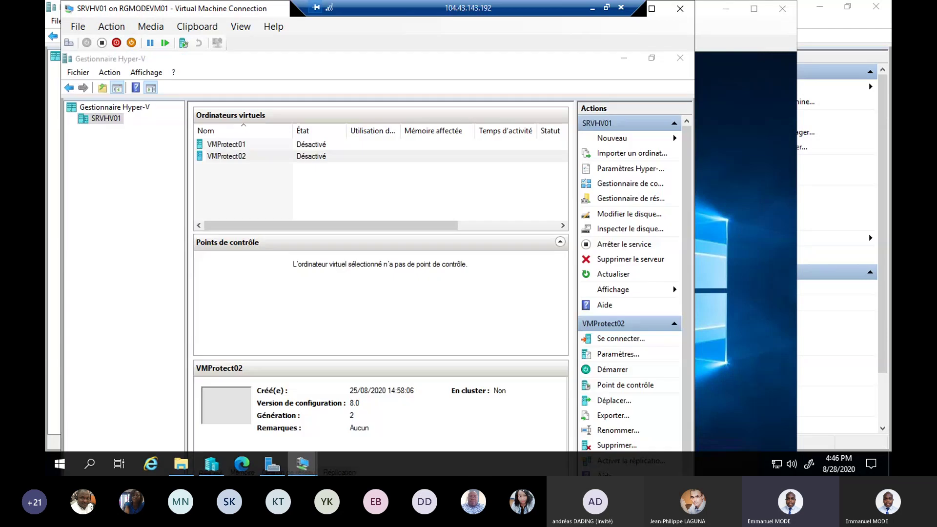
Check the details of VMProtect01 and VMProtect02 on SRVHV01 and reposition the SRVHV01 connection window.
left_click(235, 146)
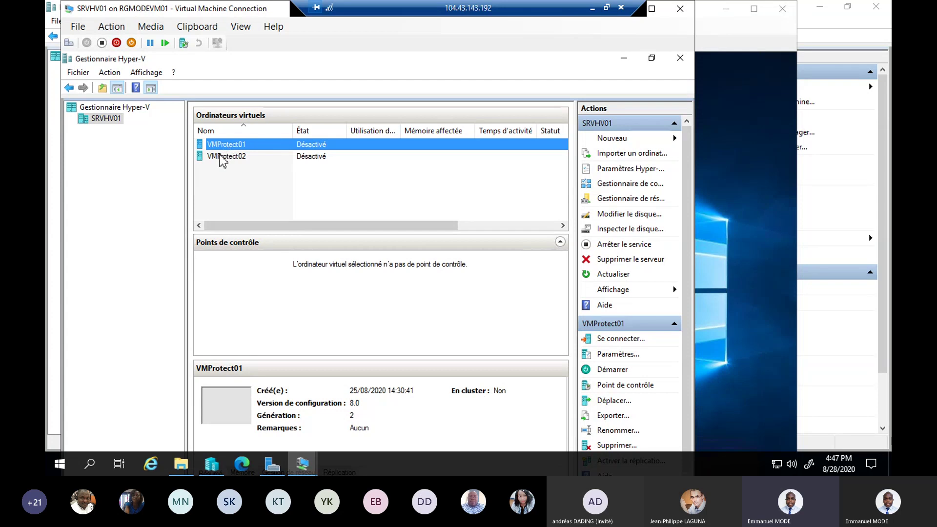
left_click(220, 157)
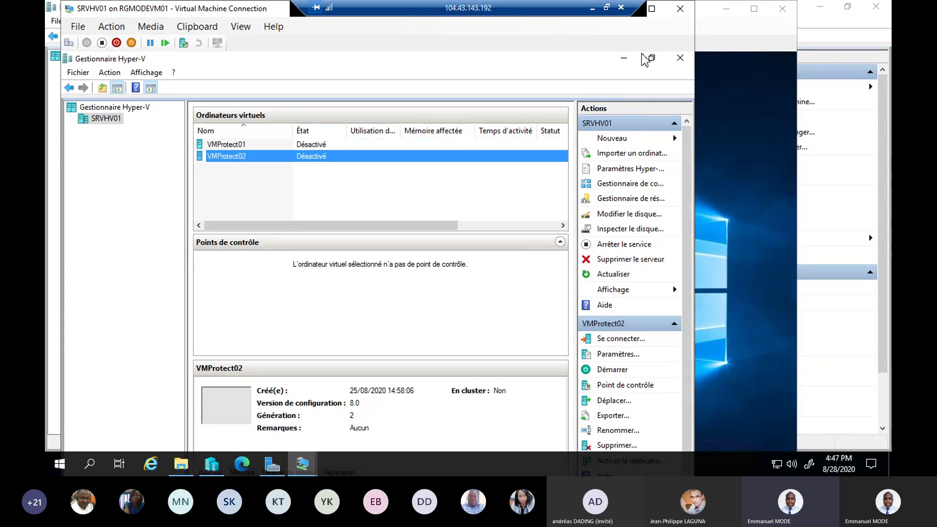
left_click_drag(275, 10, 309, 36)
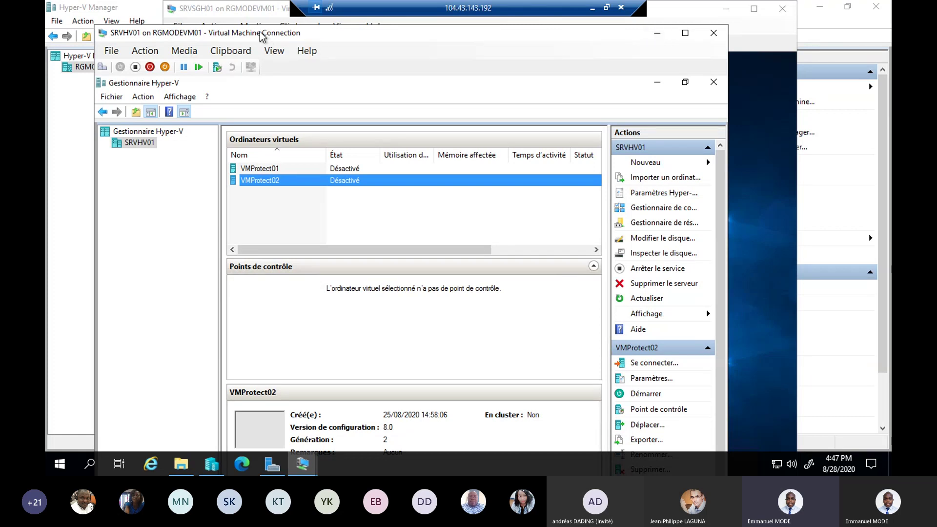
left_click_drag(262, 37, 260, 15)
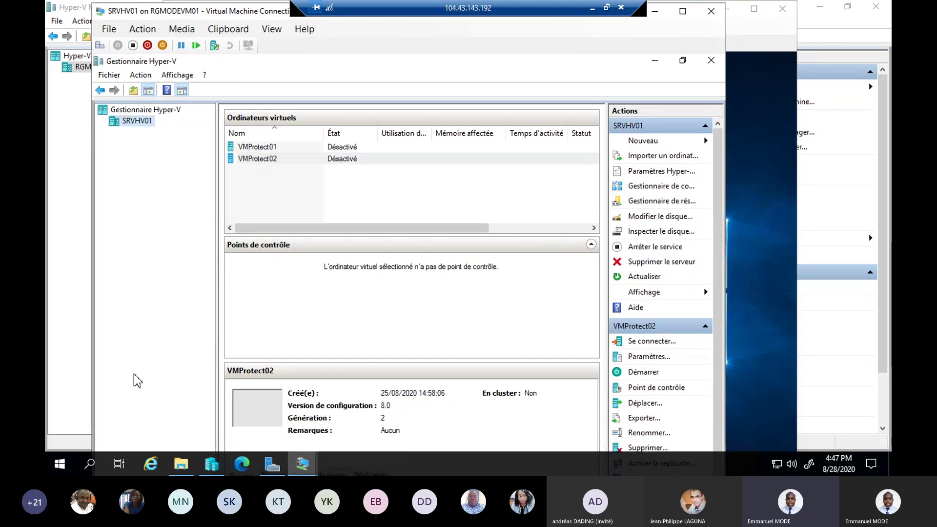
Open Windows PowerShell on SRVHV01 and run Get-HgsClientConfiguration to check the host's attestation configuration.
key("super")
left_click(371, 191)
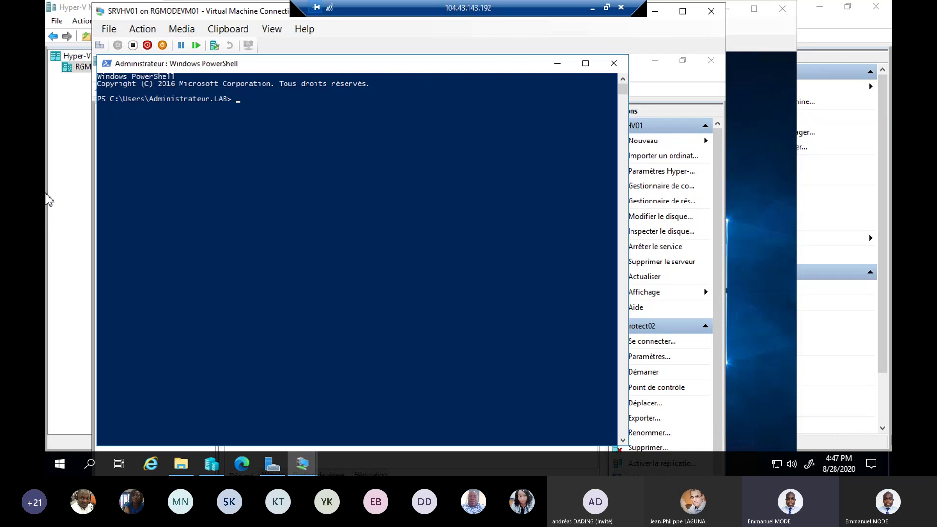
left_click(390, 204)
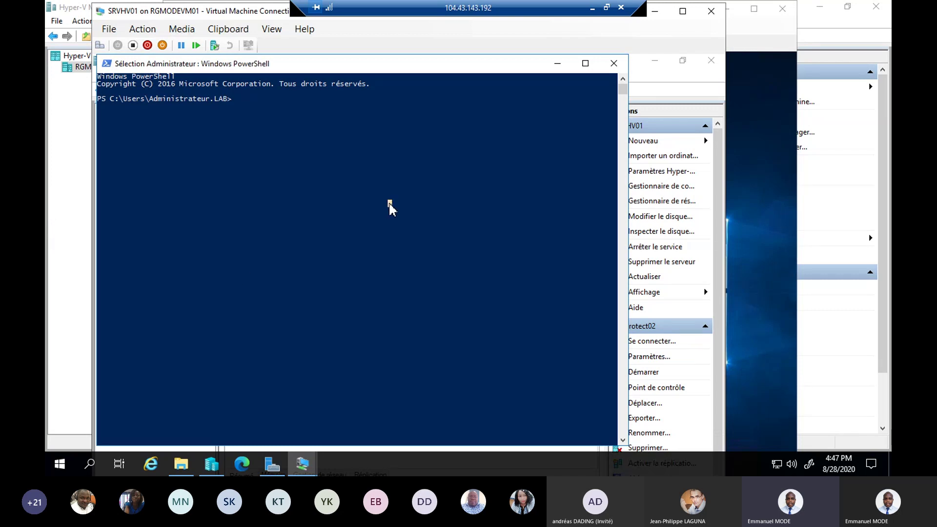
type("Get")
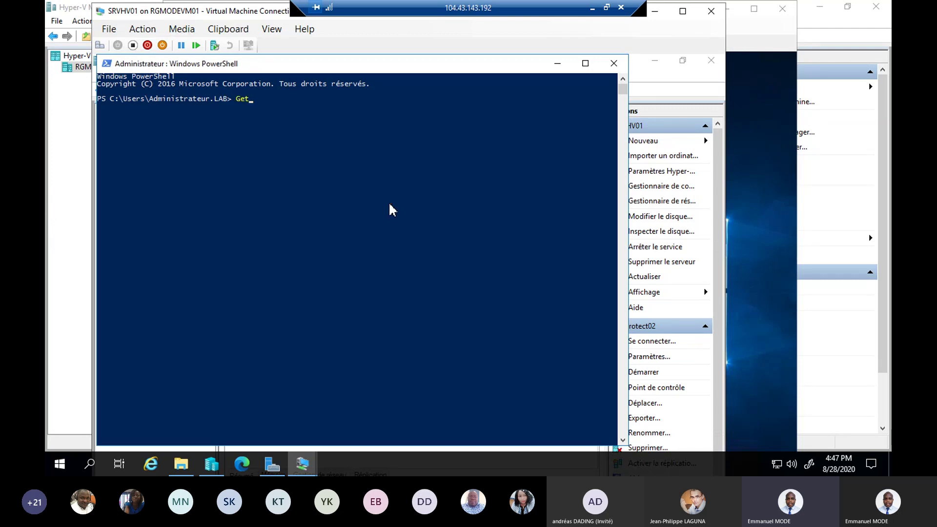
type("-HgsClientConfiguration")
key("Return")
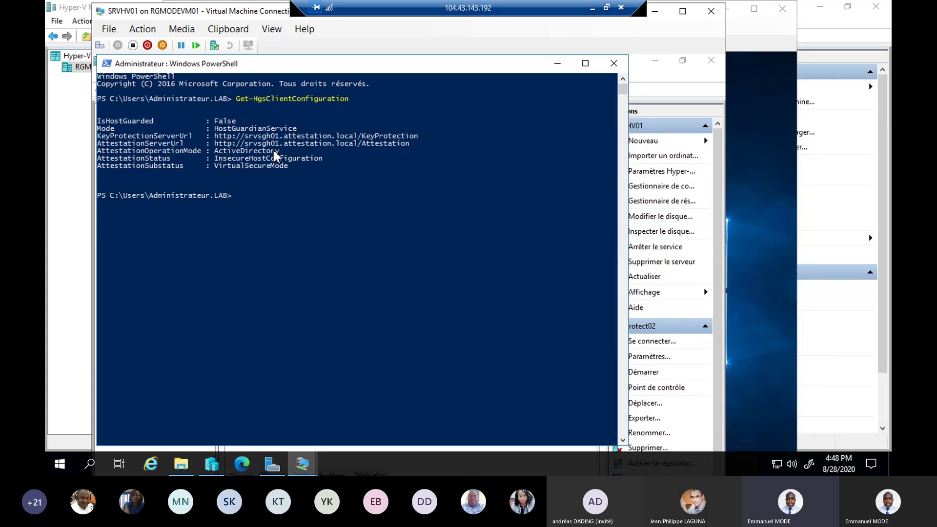
Try to start VMProtect01 on SRVHV01 and compare the outcome with the HGS client configuration output in PowerShell.
left_click(557, 66)
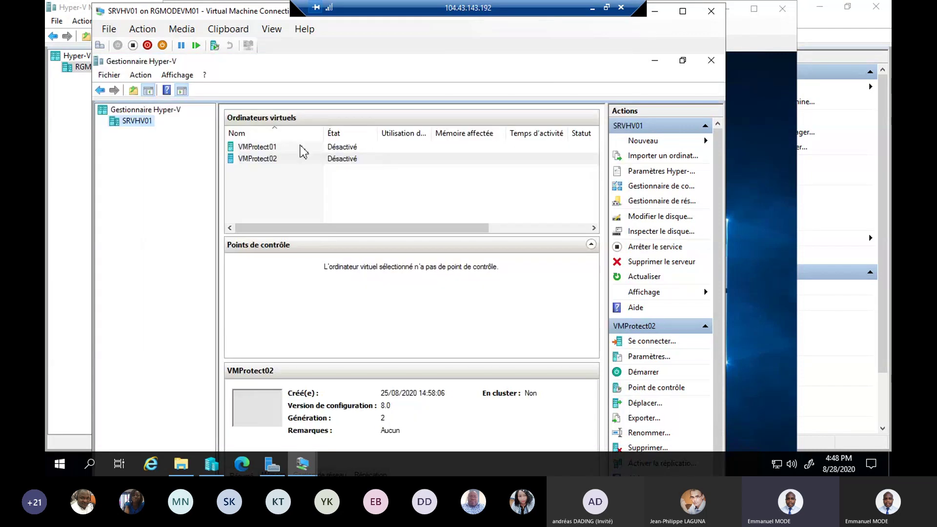
left_click(254, 147)
right_click(253, 147)
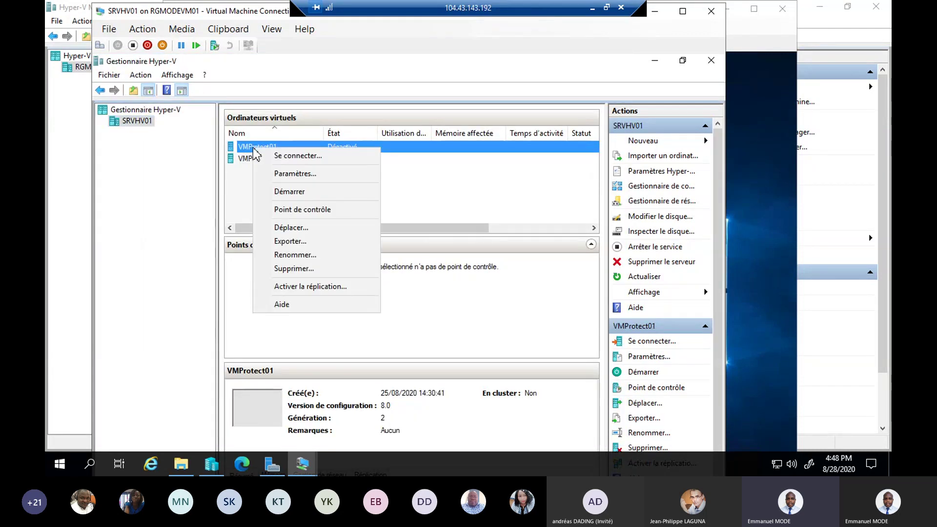
left_click(287, 192)
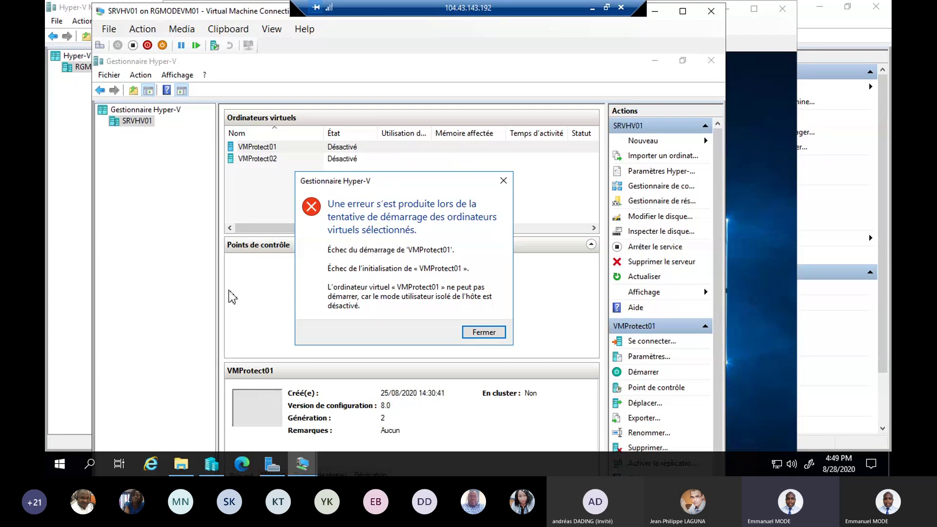
key("alt+Tab")
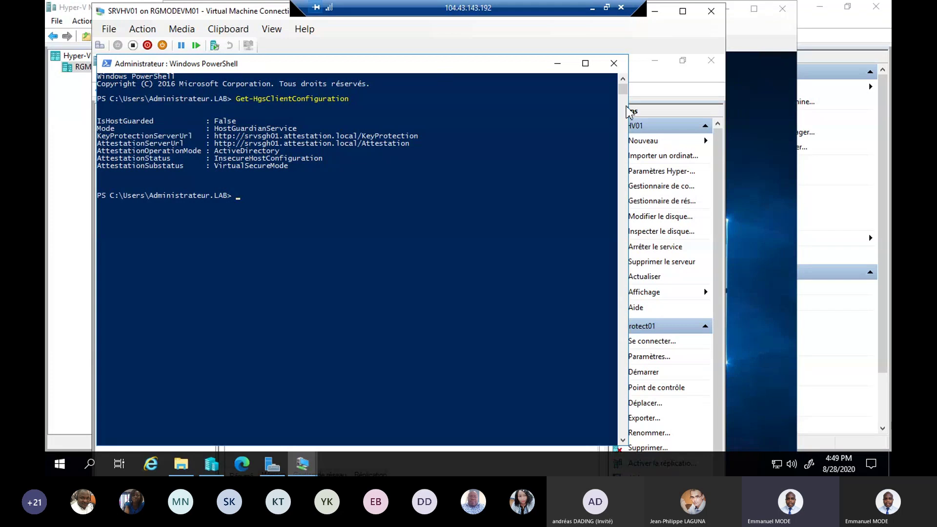
left_click(566, 65)
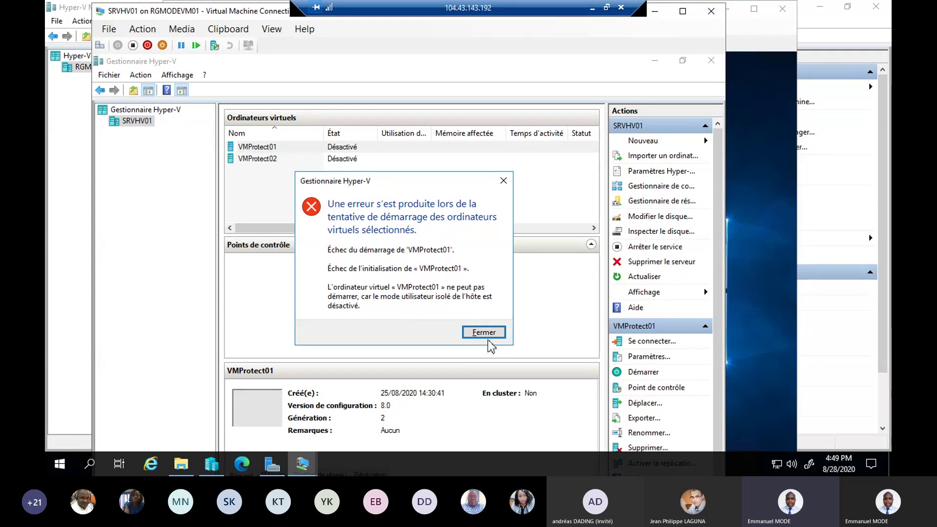
Examine the security settings of VMProtect01 on SRVHV01 and close its settings unchanged.
right_click(276, 150)
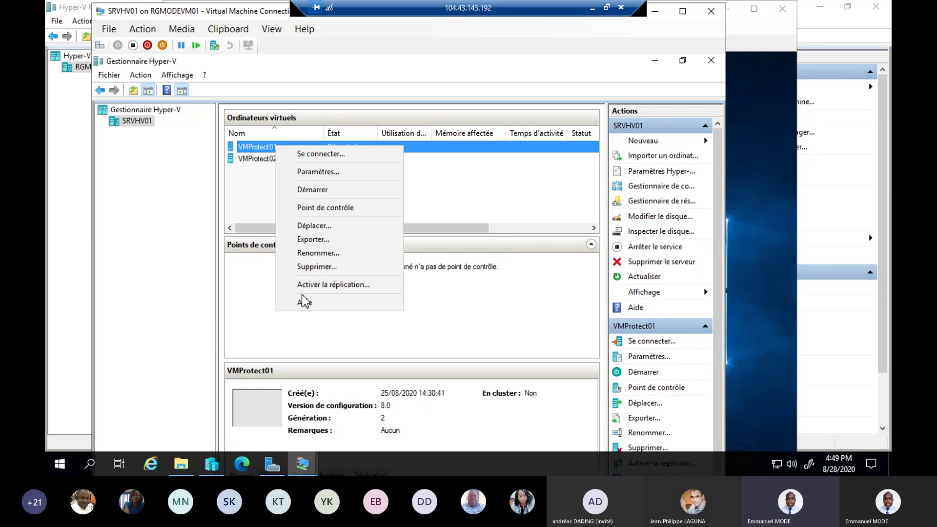
left_click(318, 173)
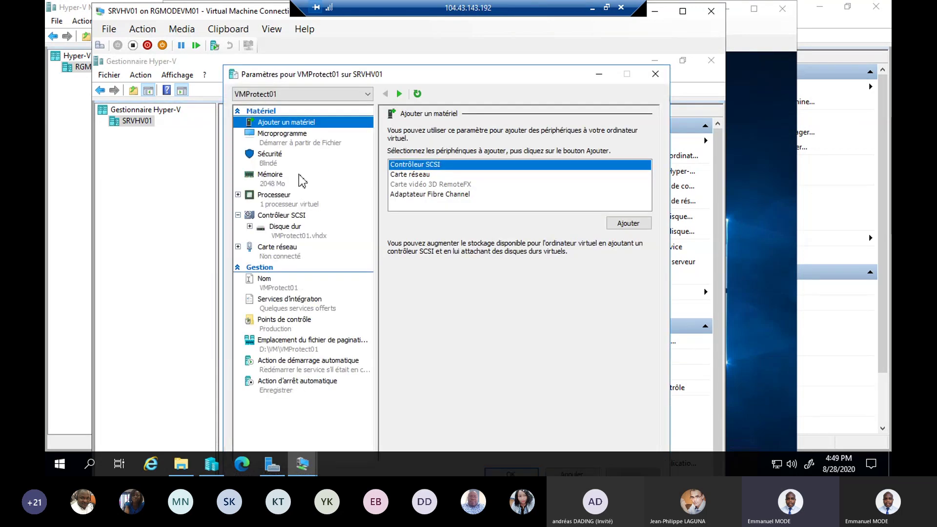
left_click(270, 164)
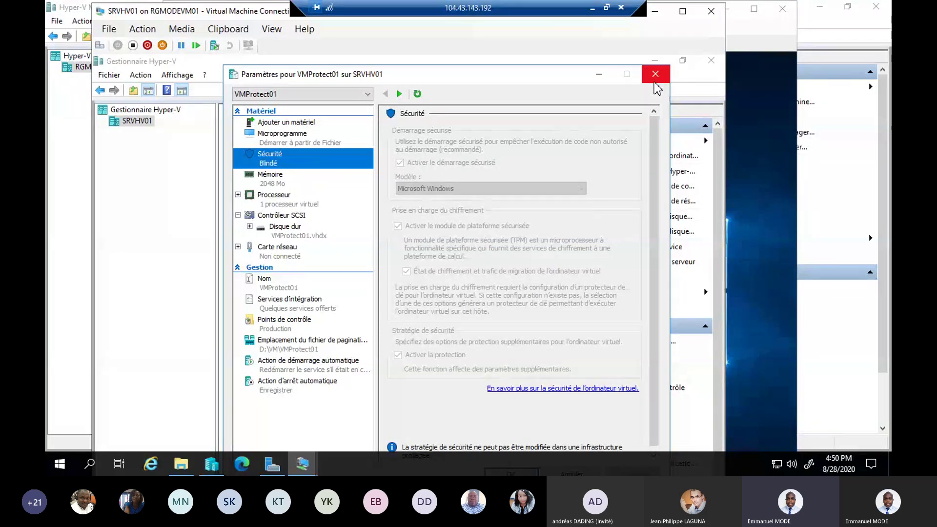
key("Escape")
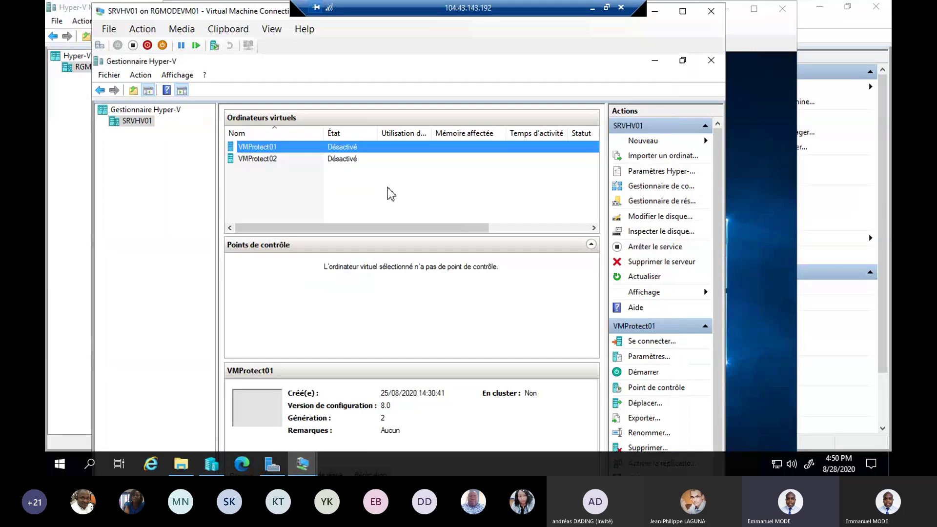
Highlight the IsHostGuarded line of the HGS client configuration output in SRVHV01's PowerShell and return to Hyper-V Manager.
key("alt+Tab")
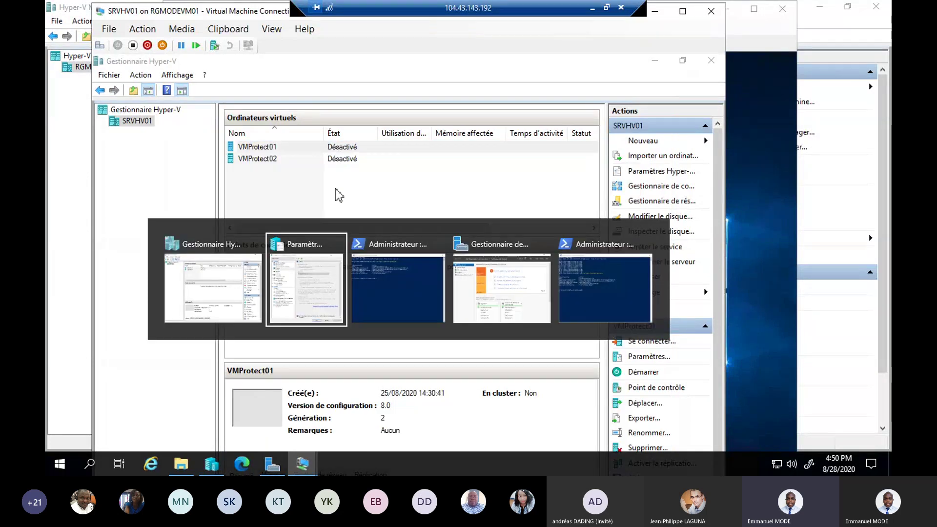
key("alt+Tab")
left_click(240, 121)
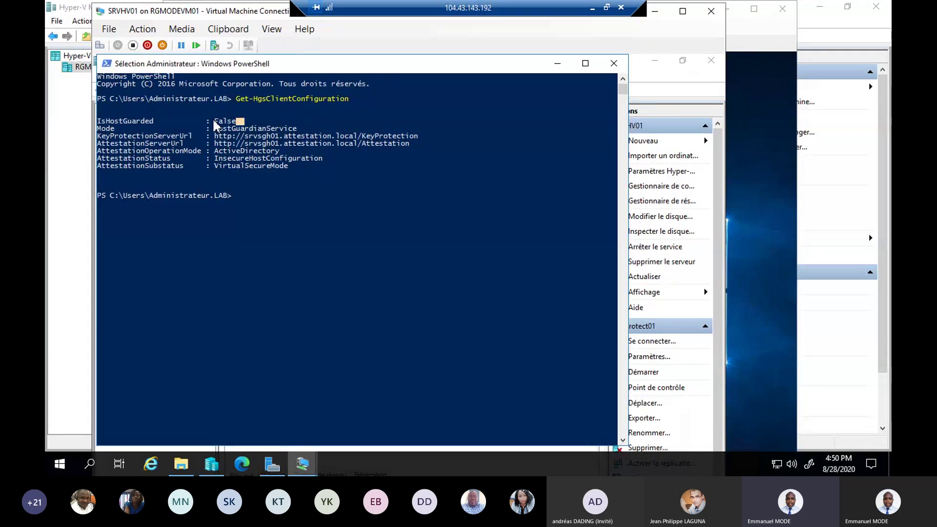
left_click_drag(244, 121, 99, 122)
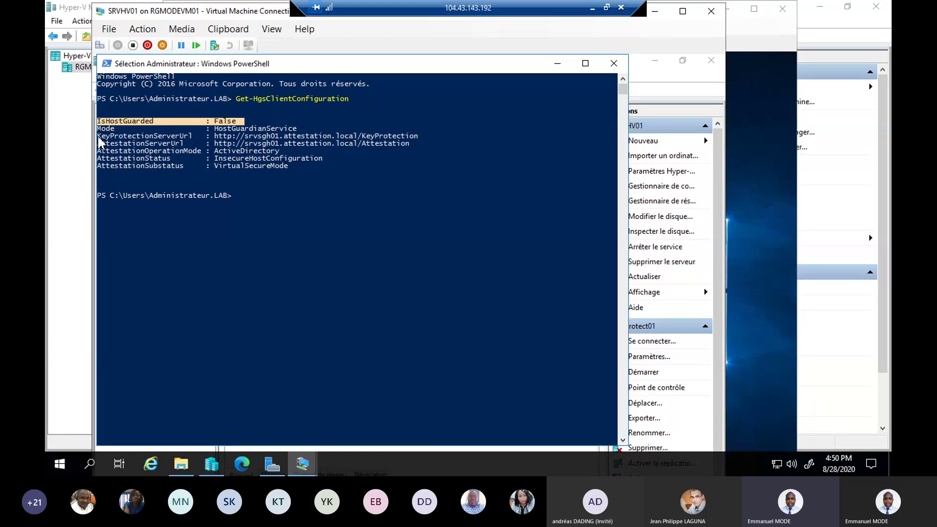
key("alt+Tab")
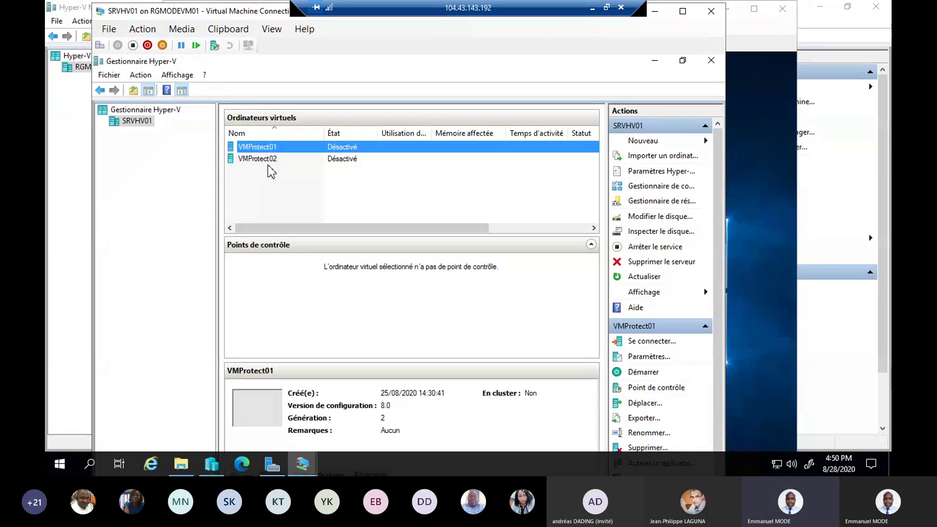
Examine the security settings of VMProtect02 on SRVHV01 and close its settings unchanged.
right_click(266, 163)
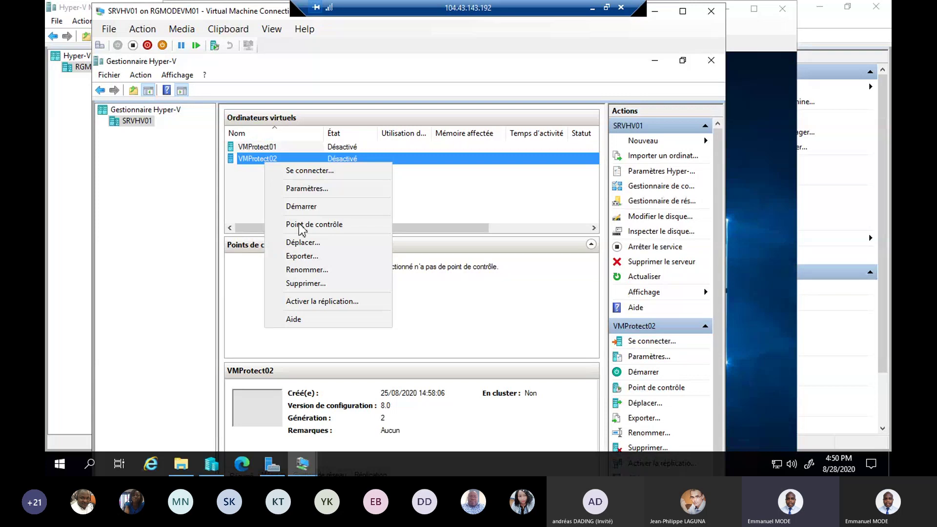
left_click(313, 188)
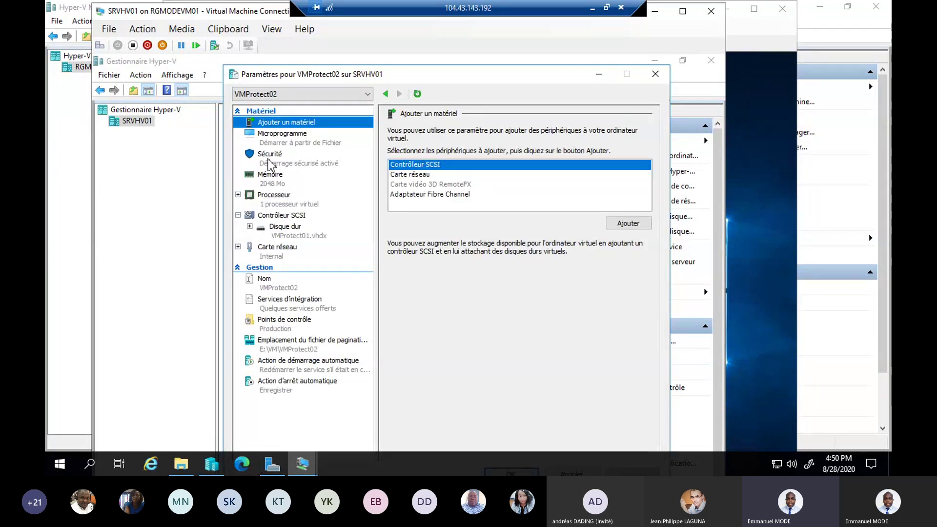
left_click(285, 157)
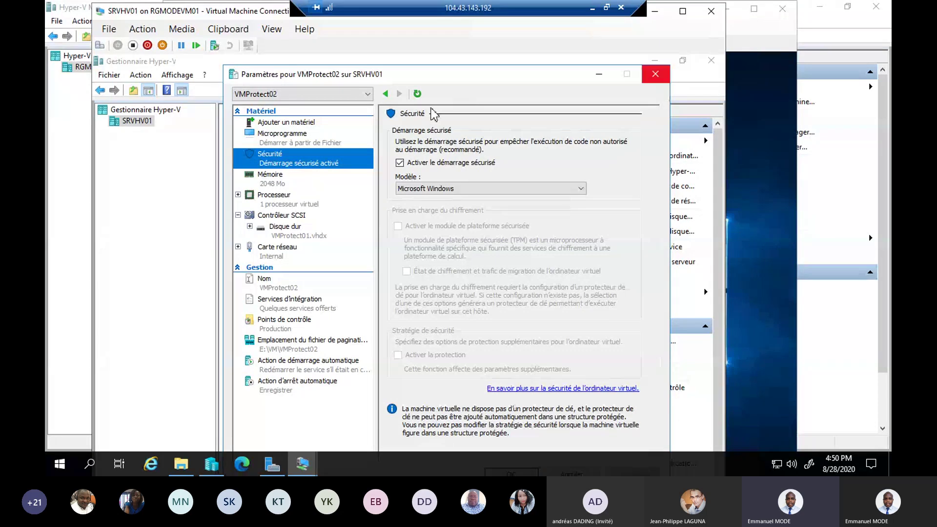
left_click(656, 74)
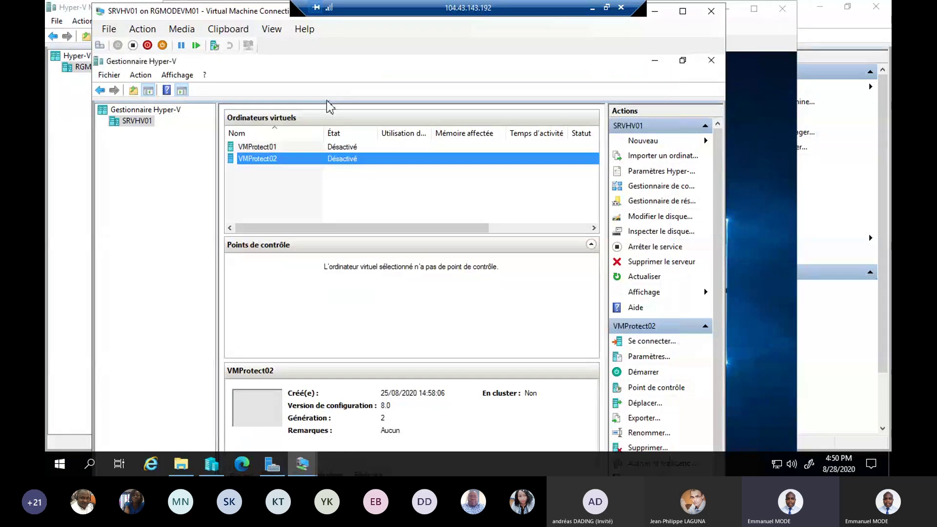
Start VMProtect02 on SRVHV01, and try again to start VMProtect01 for comparison.
right_click(251, 161)
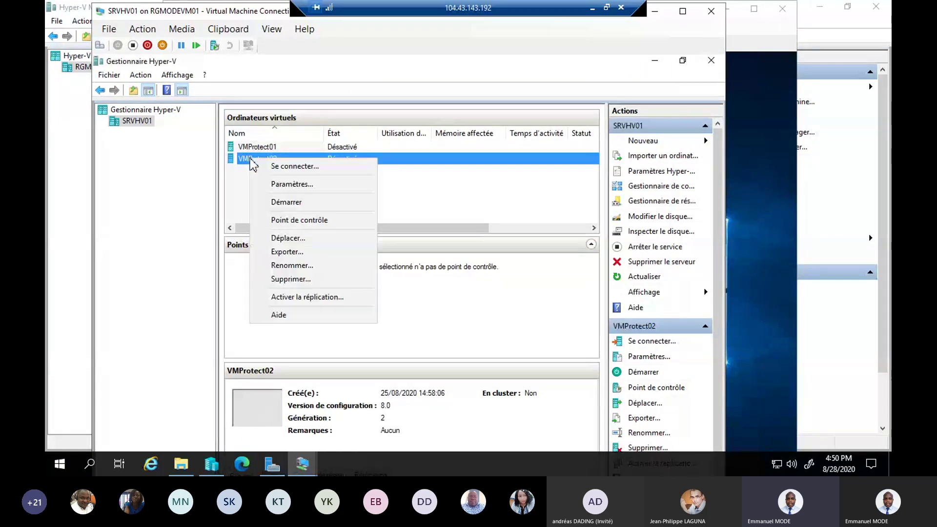
left_click(287, 203)
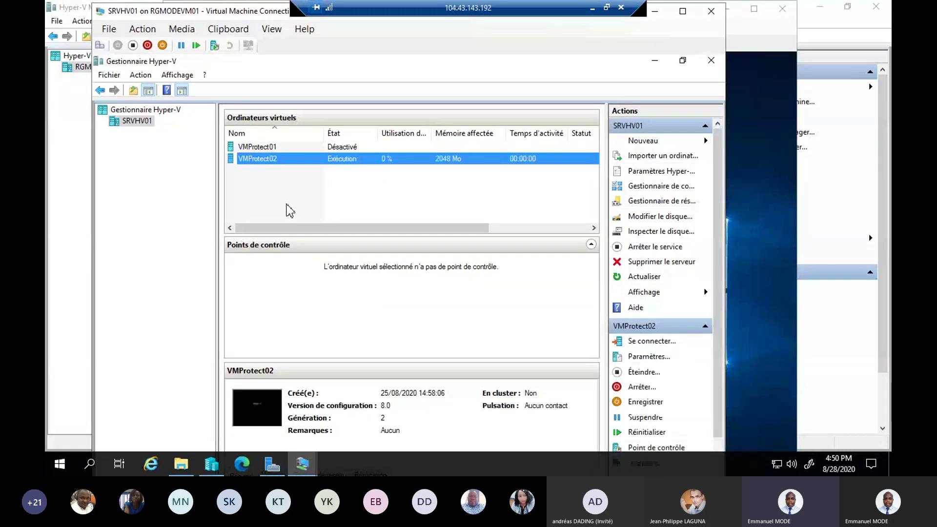
left_click(267, 148)
right_click(267, 148)
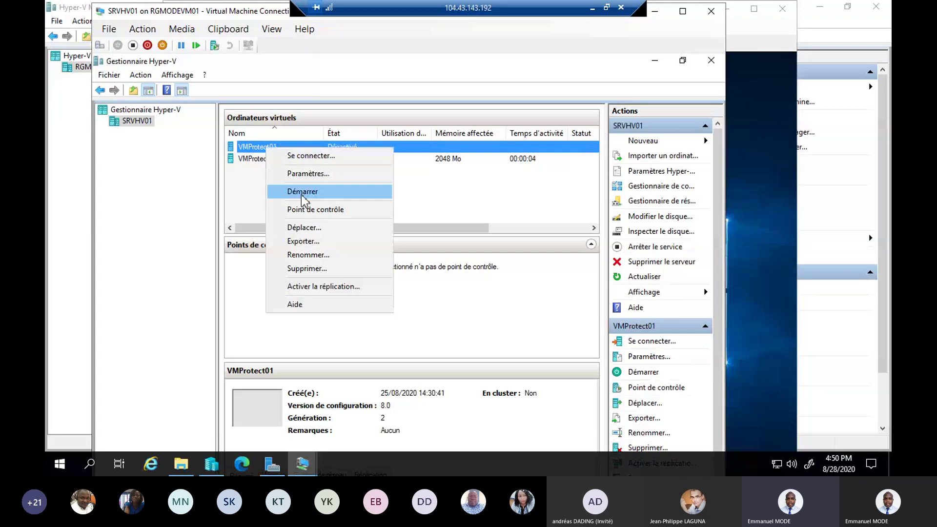
left_click(303, 192)
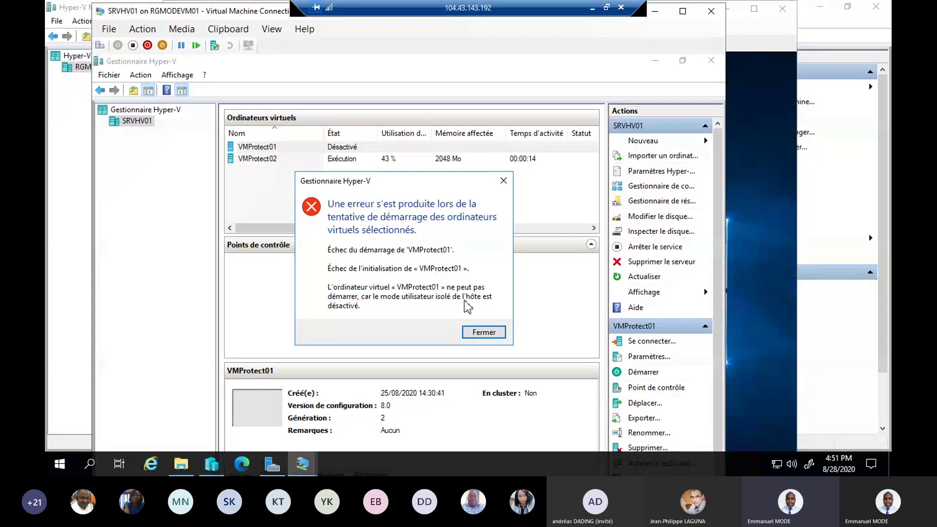
left_click(483, 332)
Return to Hyper-V Manager on RGMODEVM01, connect to the SRVHV02 virtual machine and reposition its connection window.
left_click_drag(155, 16, 245, 86)
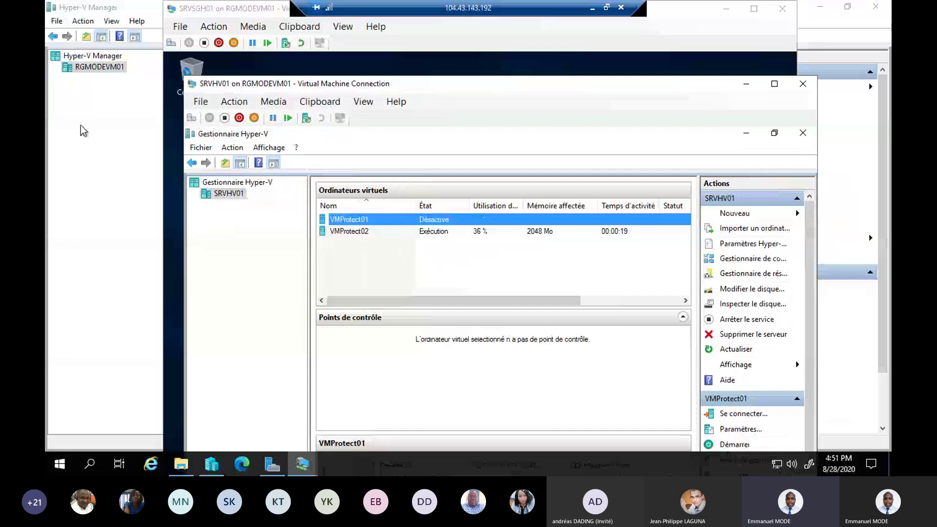
left_click(83, 131)
left_click(197, 118)
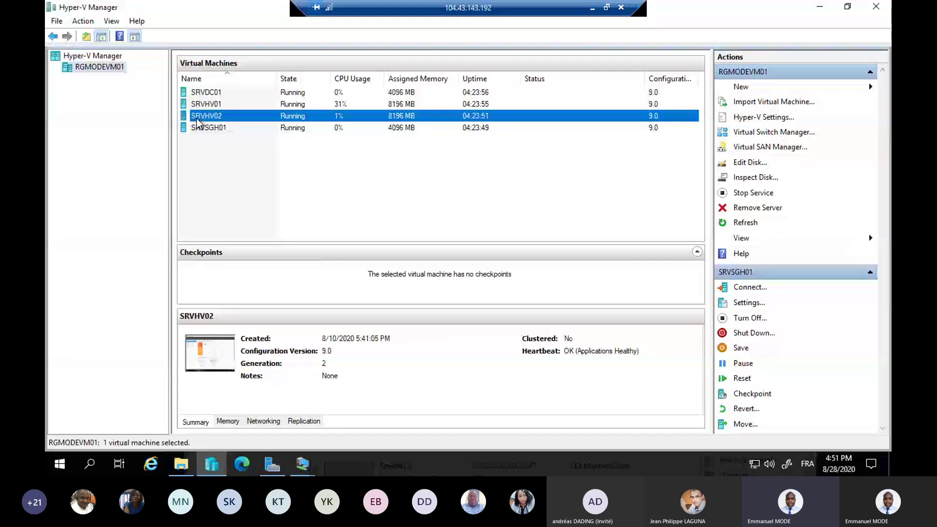
right_click(242, 118)
left_click(272, 123)
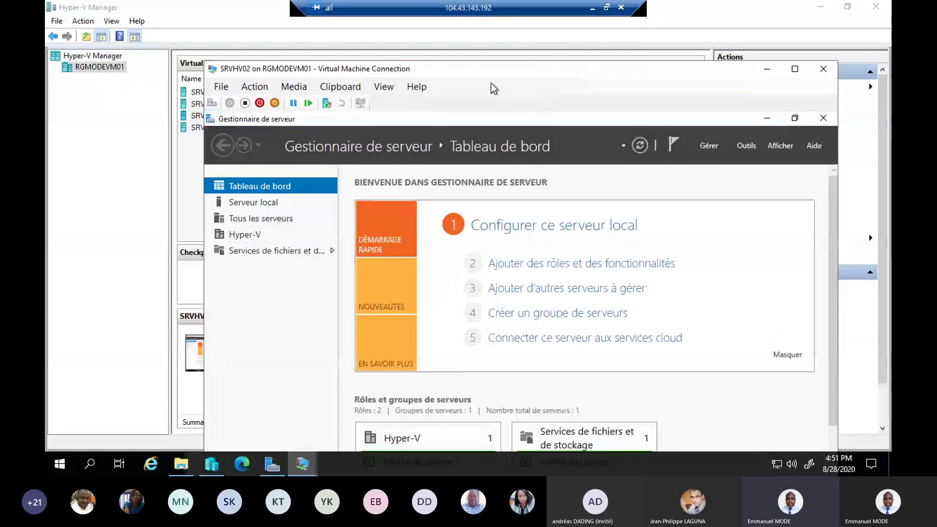
left_click_drag(476, 65, 466, 42)
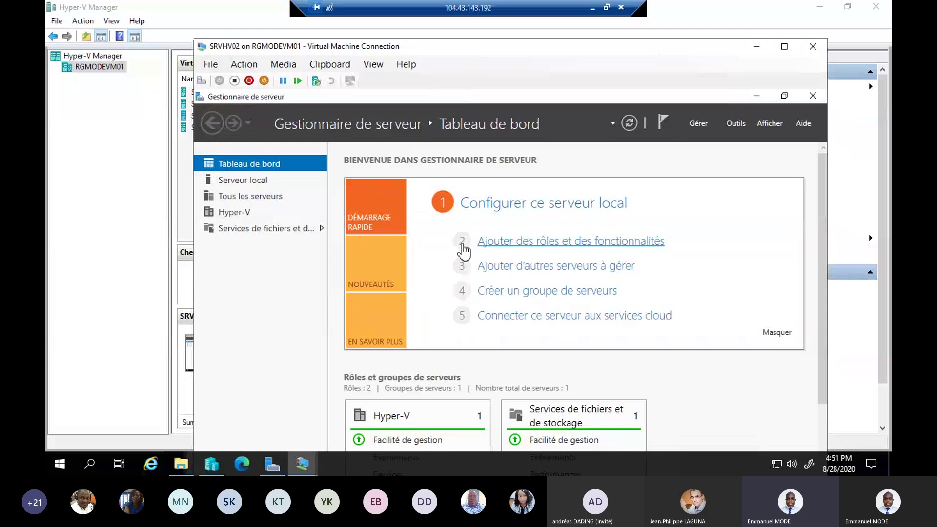
Run Get-HgsClientConfiguration again in SRVHV02's PowerShell to check its attestation configuration, and minimize the PowerShell window.
key("alt+Tab")
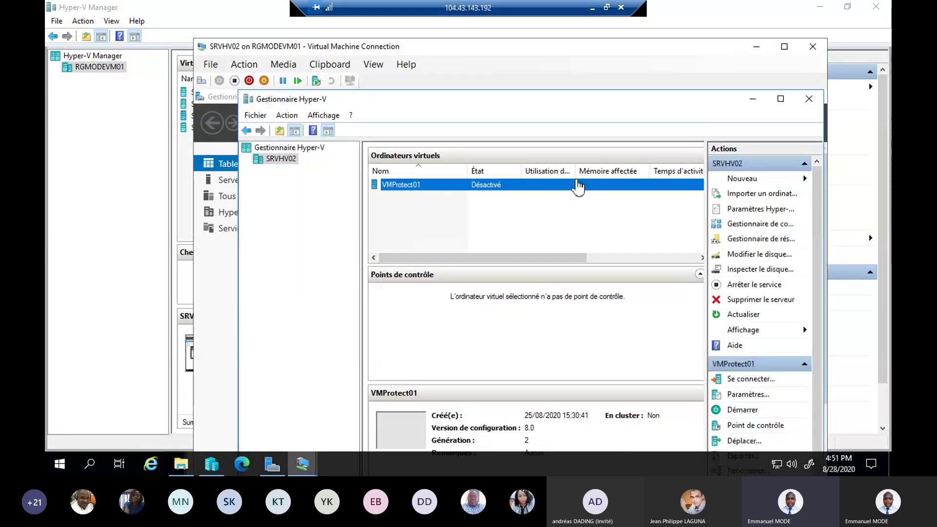
key("alt+Tab")
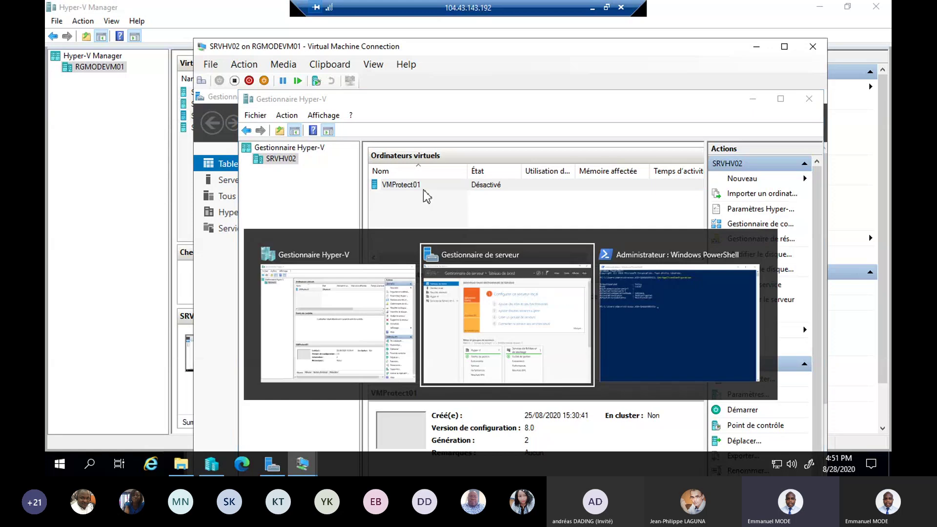
key("alt+Tab")
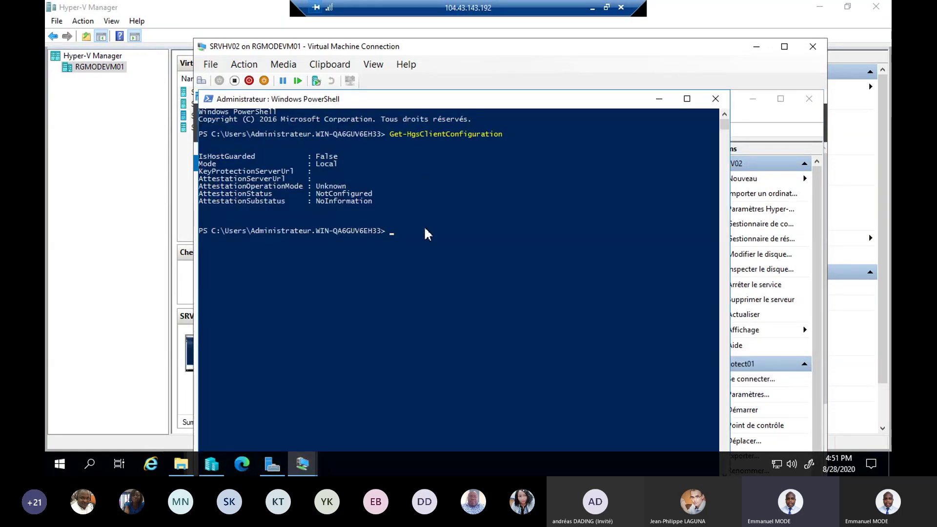
key("Up")
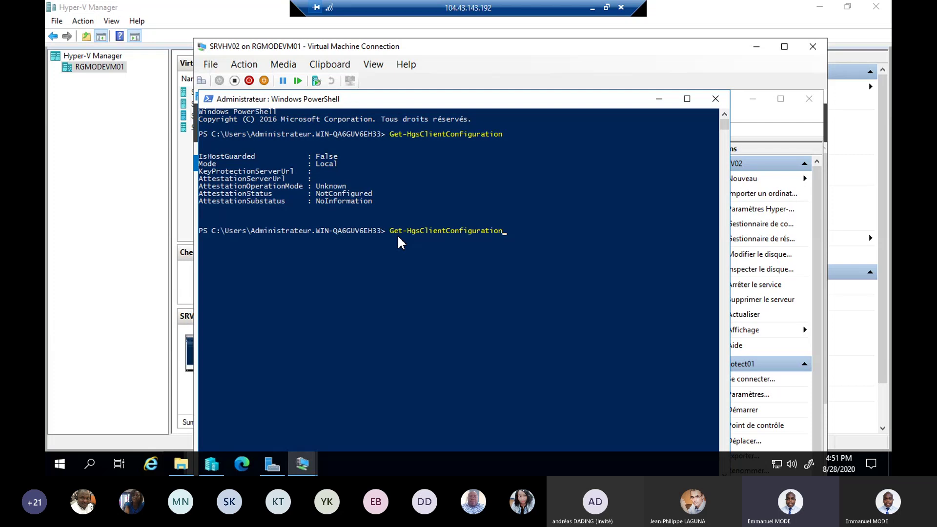
key("Return")
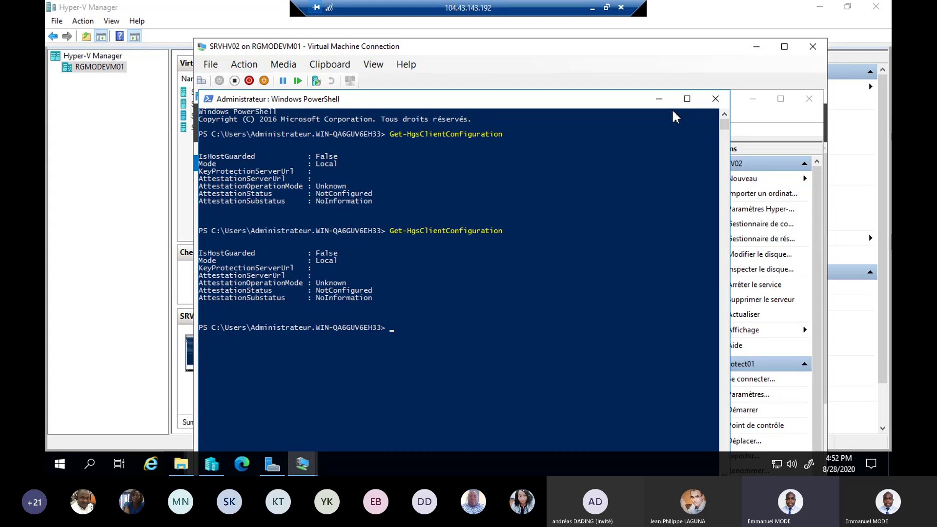
left_click(659, 99)
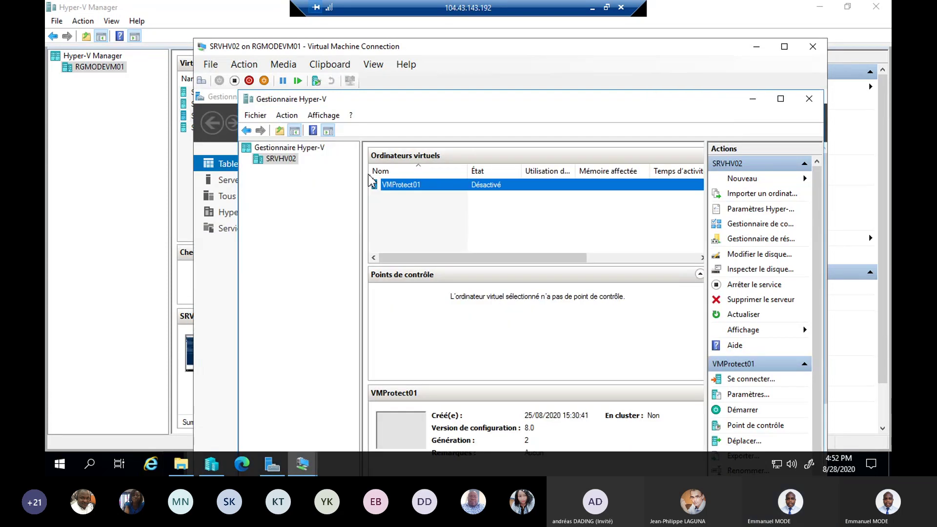
View the settings of VMProtect01 on SRVHV02 and close them unchanged.
right_click(410, 190)
left_click(445, 210)
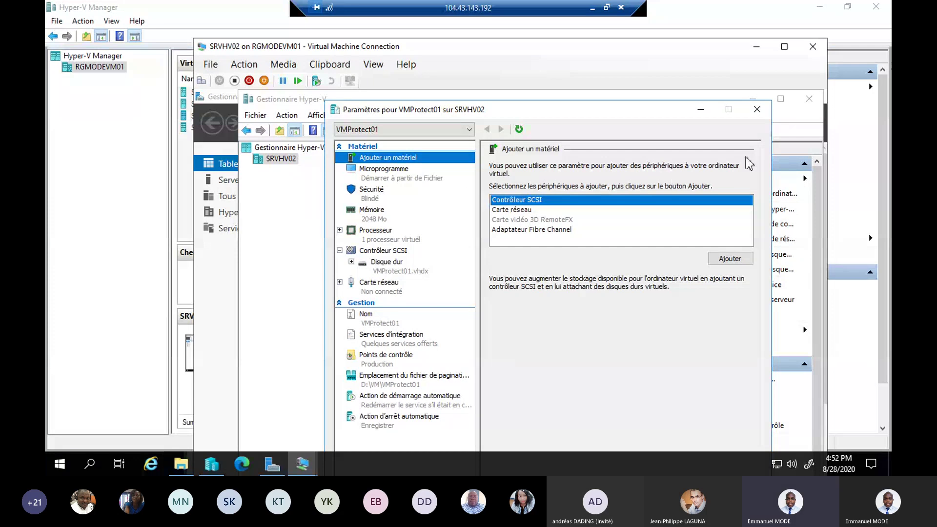
key("Escape")
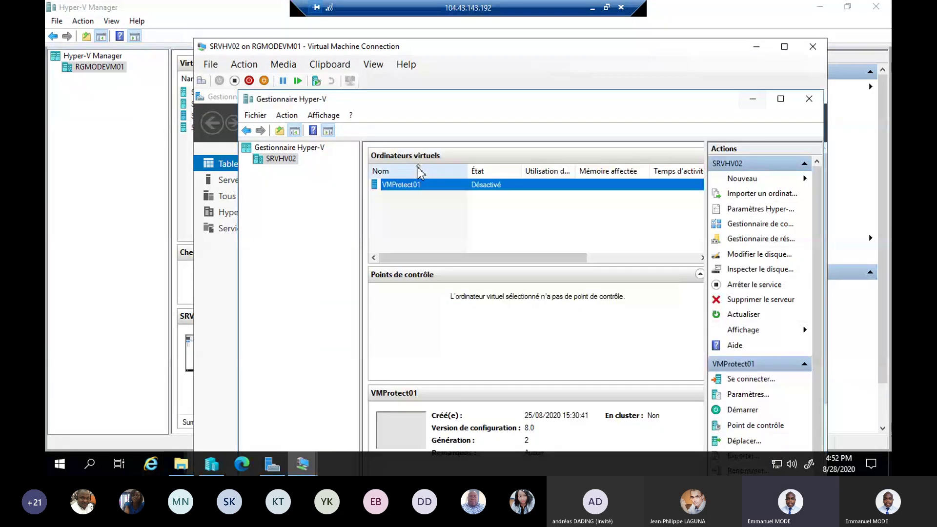
Try to start VMProtect01 on SRVHV02 and check the host's local server properties in Server Manager.
right_click(405, 190)
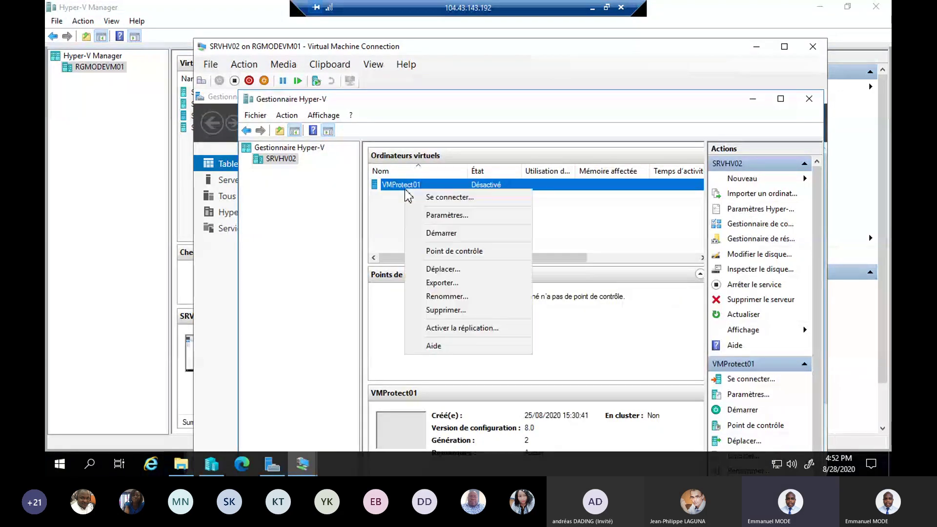
left_click(441, 234)
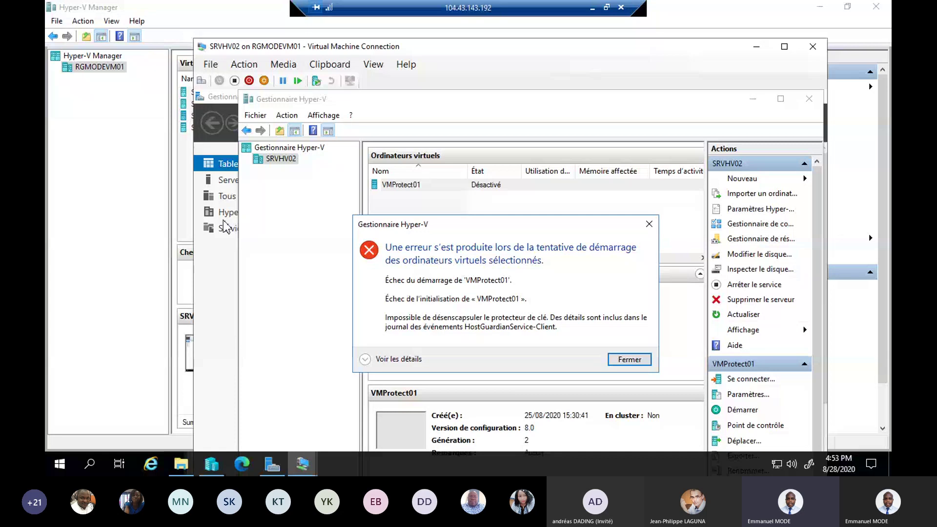
left_click(230, 182)
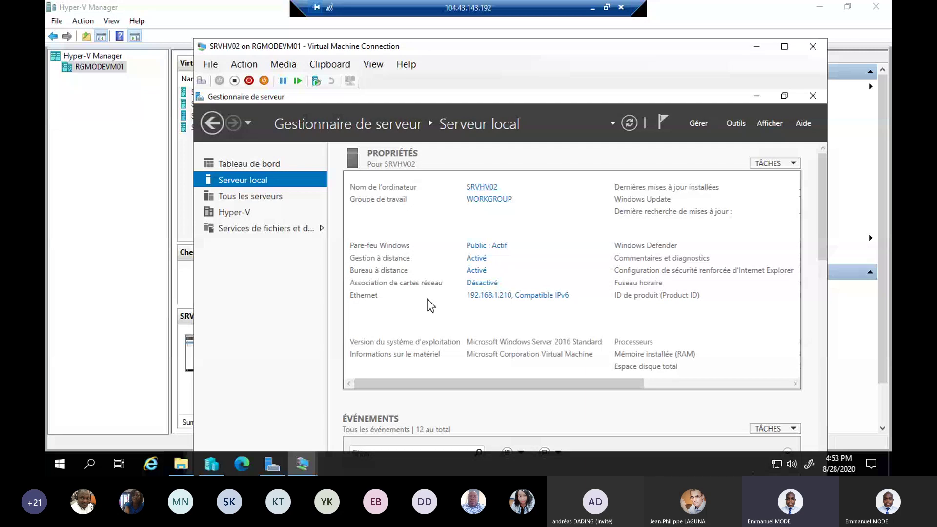
key("alt+Tab")
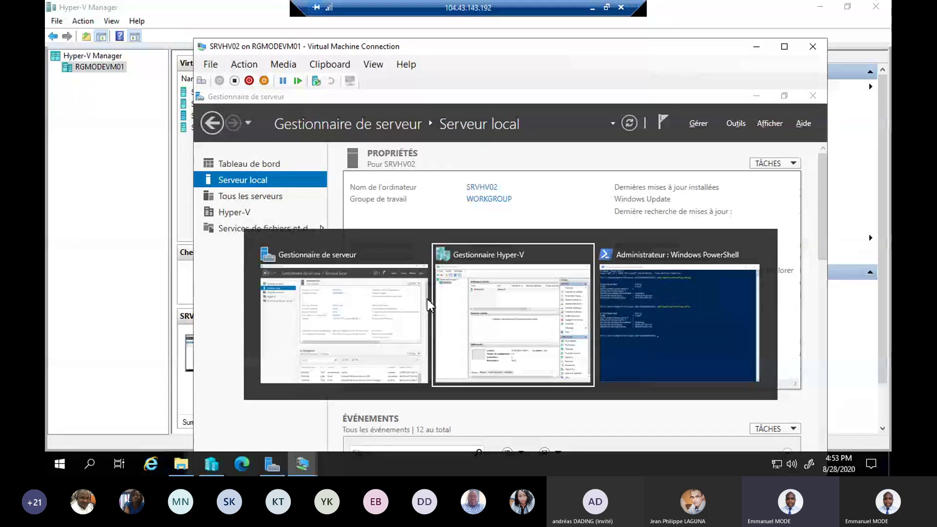